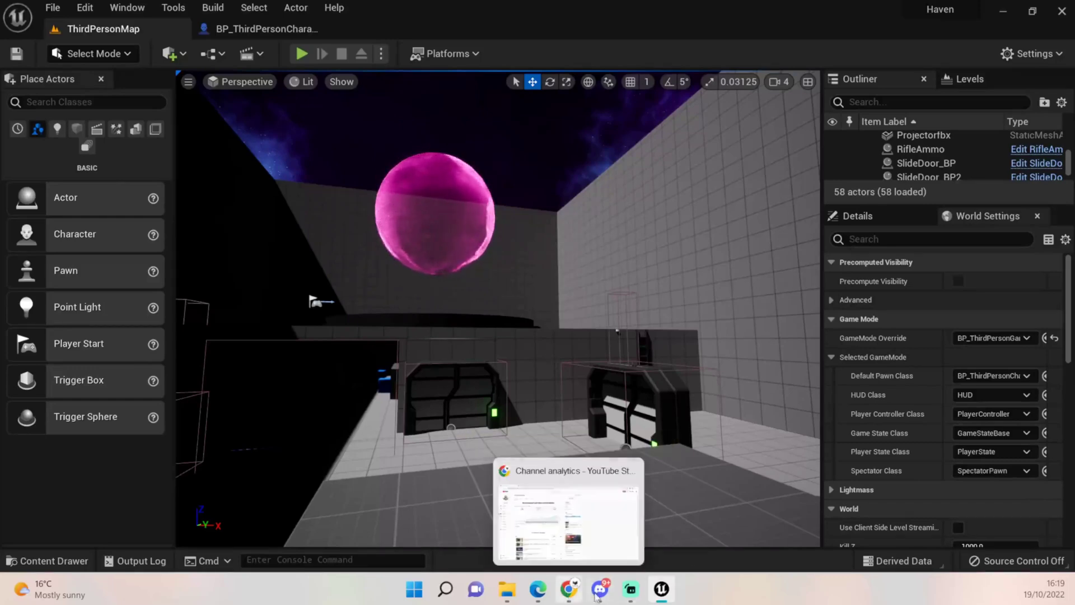
Browse the Content Drawer to Characters/Mannequins/Meshes and check SKM_Quinn's context actions
mouse_move(536, 597)
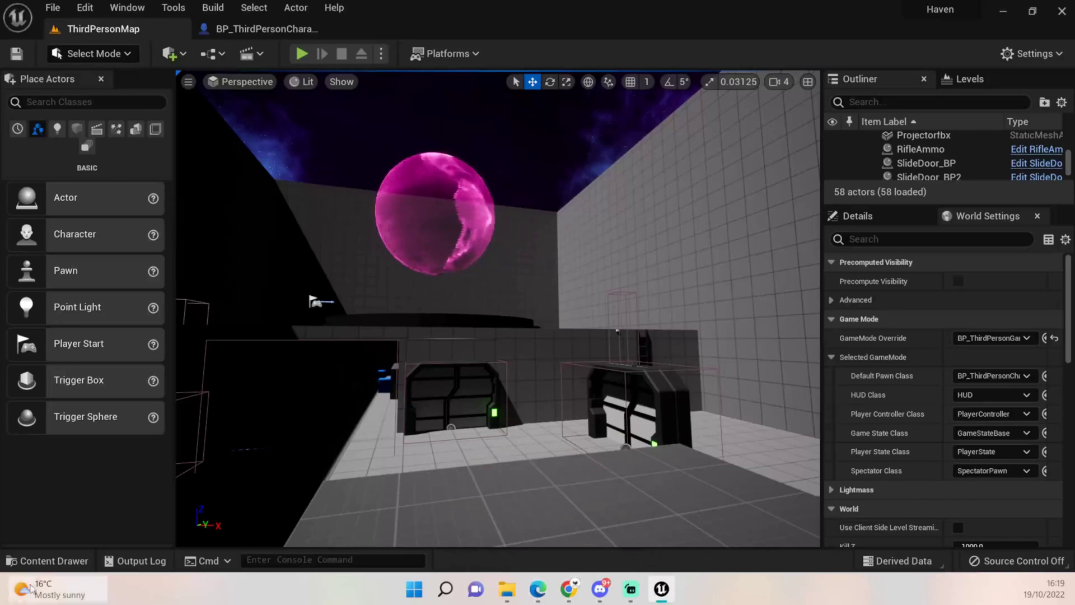
click(54, 560)
mouse_move(454, 462)
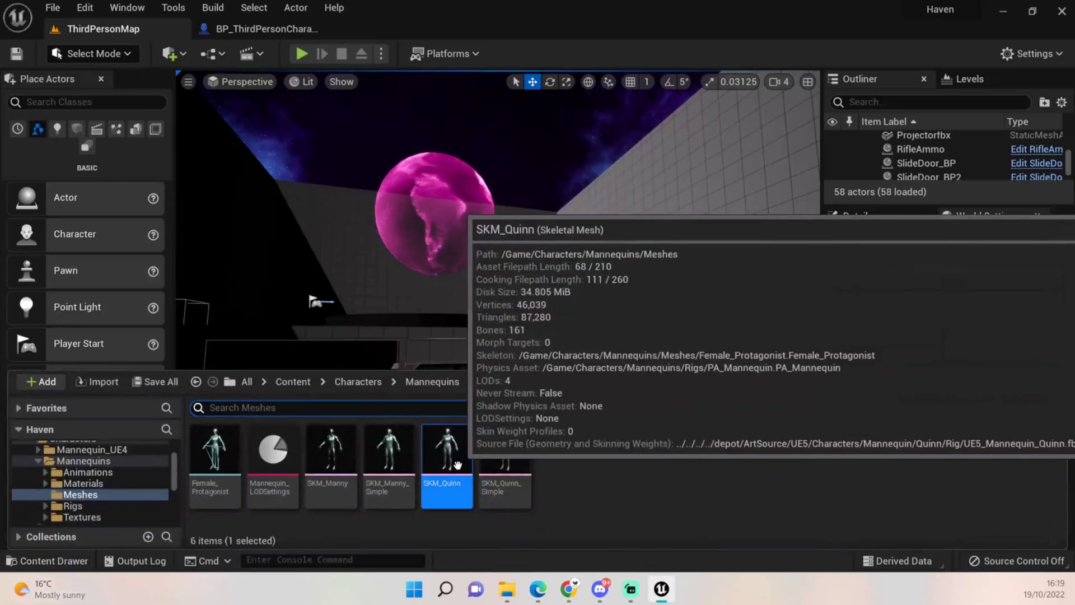
right_click(454, 461)
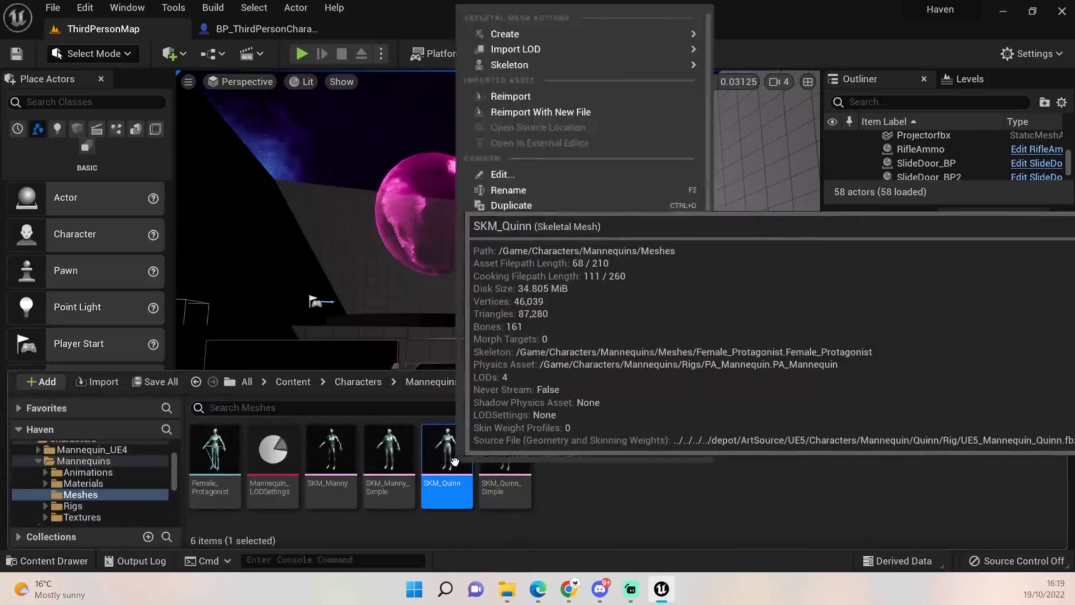
mouse_move(553, 251)
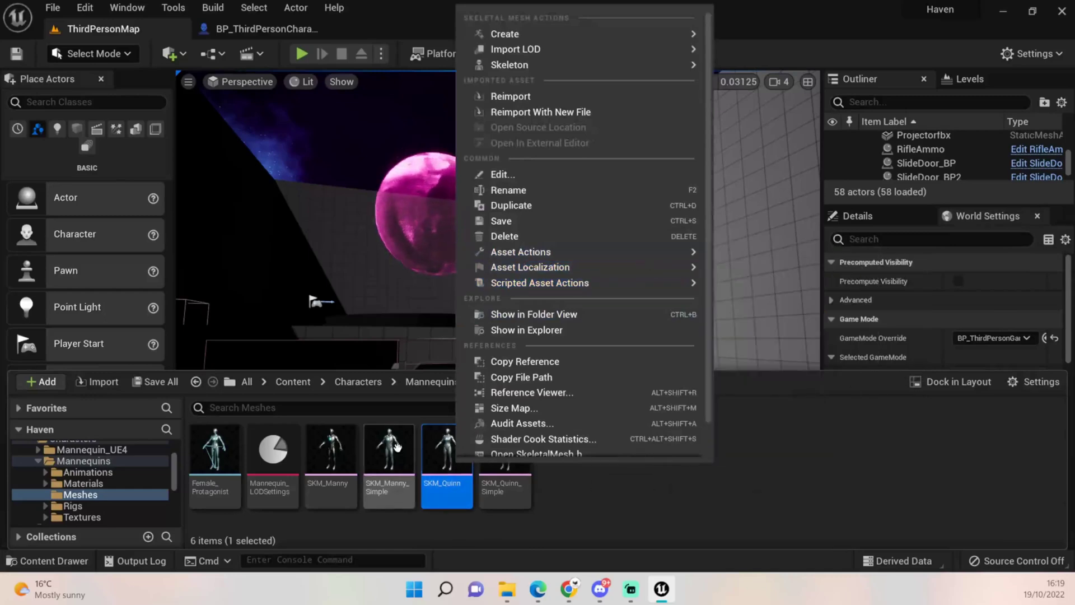
click(586, 494)
Switch to Mixamo in Edge and orbit the uploaded SKM_Quinn character to view its back
mouse_move(540, 593)
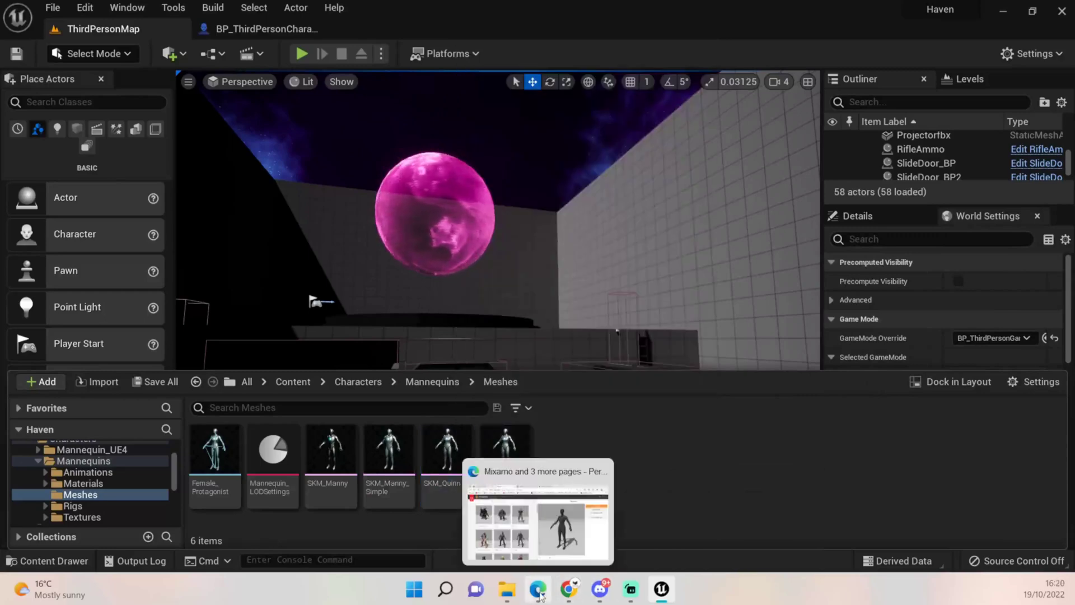
click(539, 591)
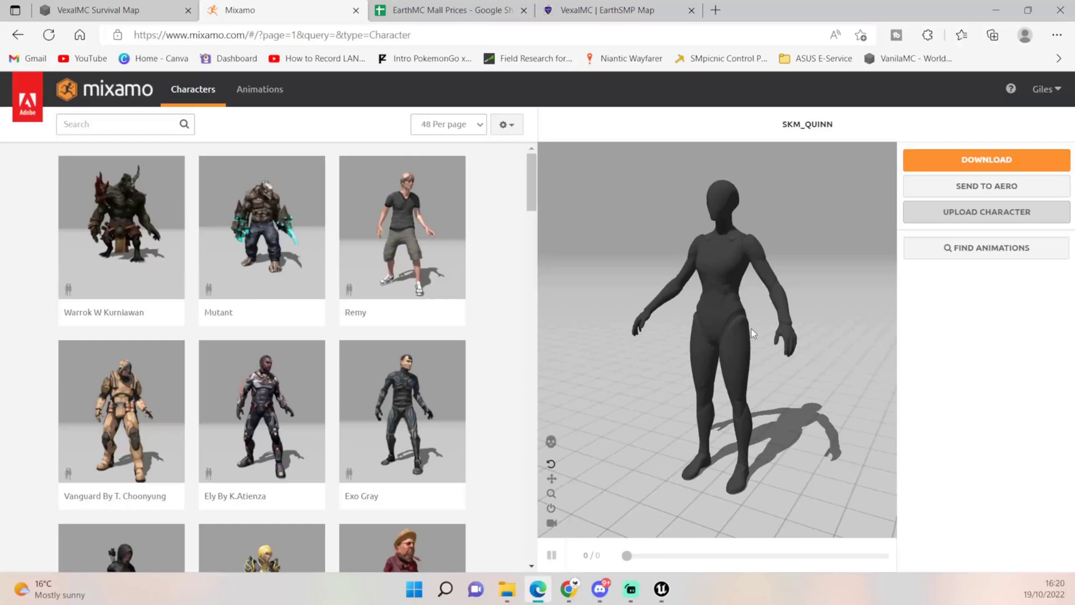
mouse_move(707, 286)
mouse_down()
mouse_move(849, 285)
mouse_move(728, 287)
mouse_up()
Search Mixamo's Animations for 'Throw' and apply the Throw animation
click(124, 124)
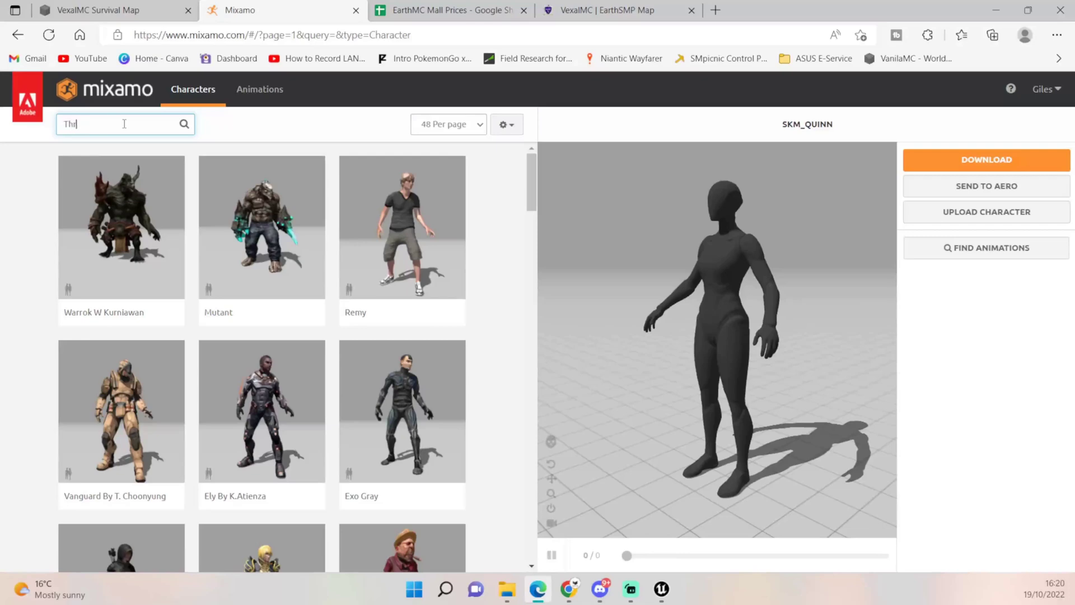
key(Return)
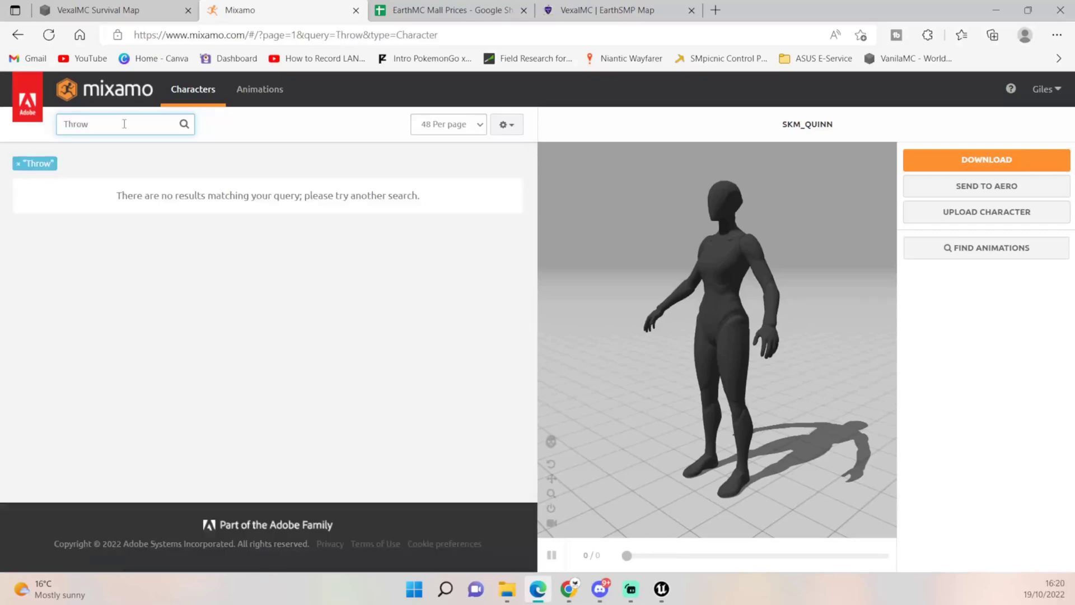
click(251, 93)
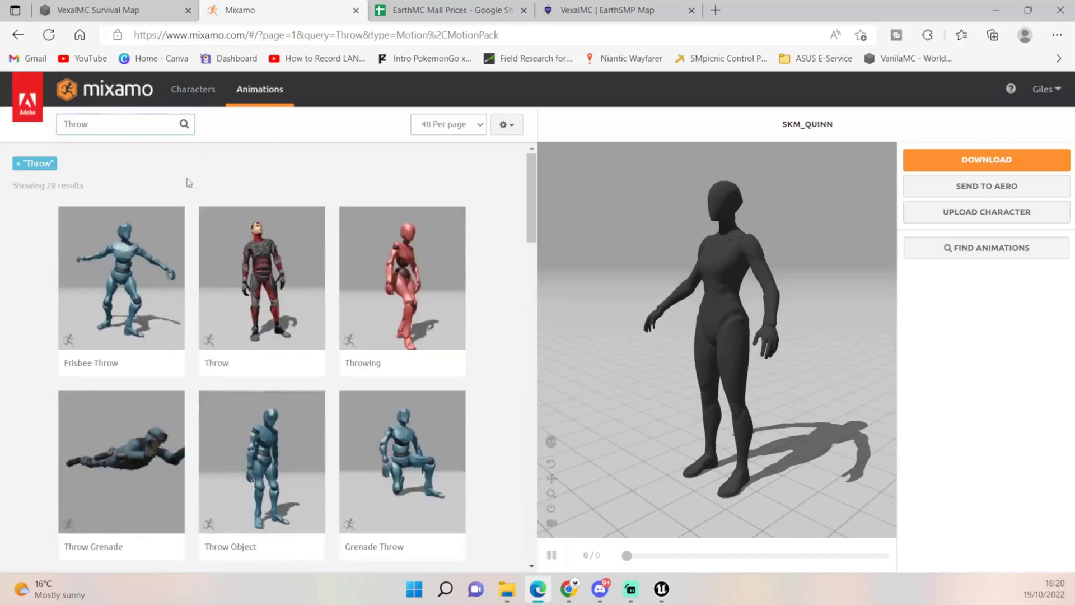
click(261, 278)
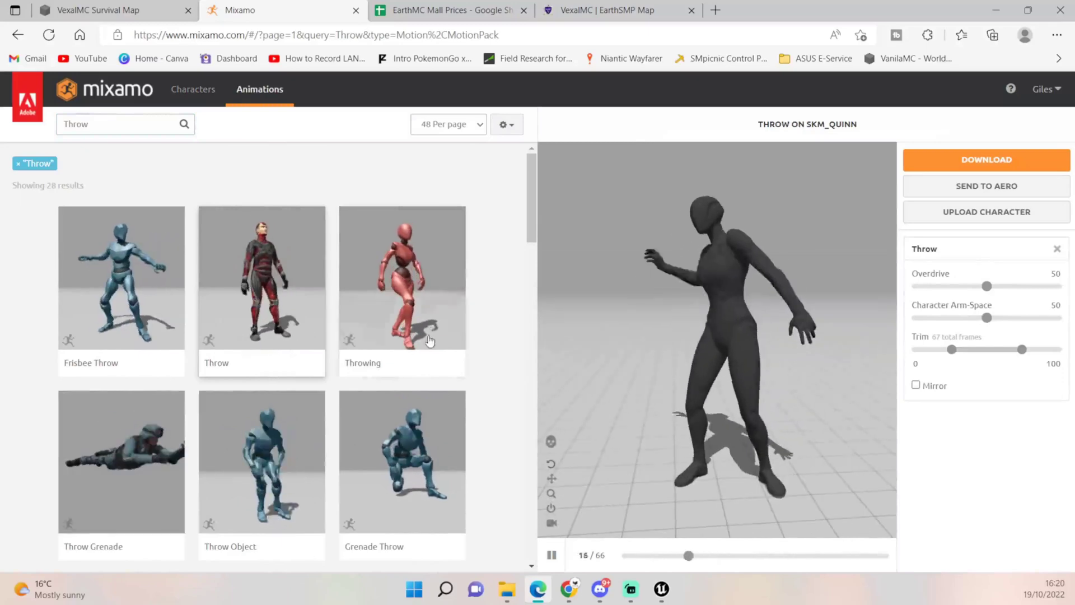
Scroll through the Throw results while the Throw animation previews on SKM_Quinn
scroll(335, 358, down, 5)
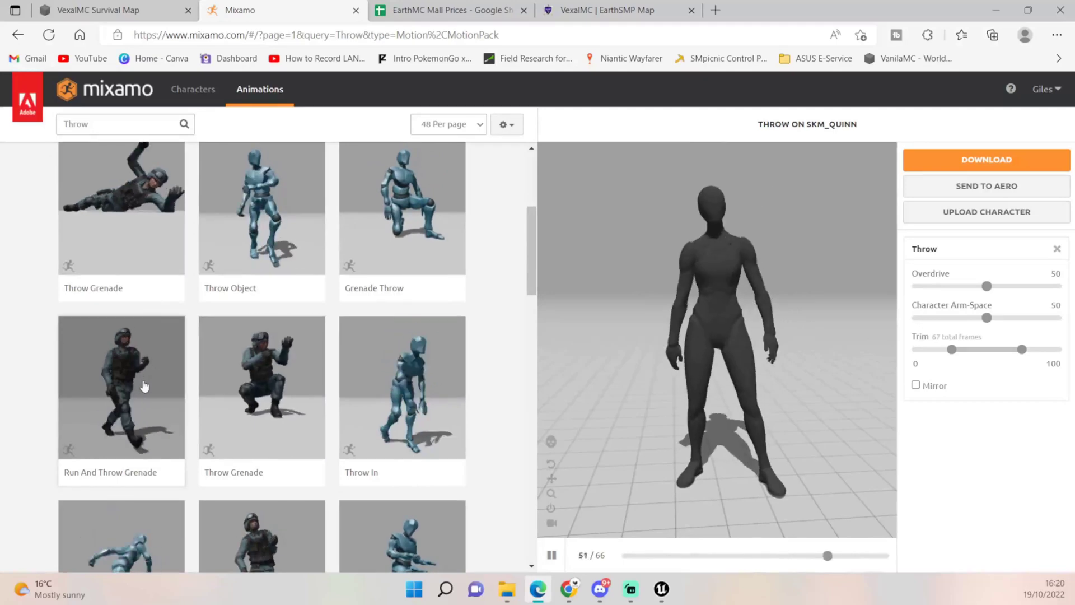
scroll(248, 390, up, 3)
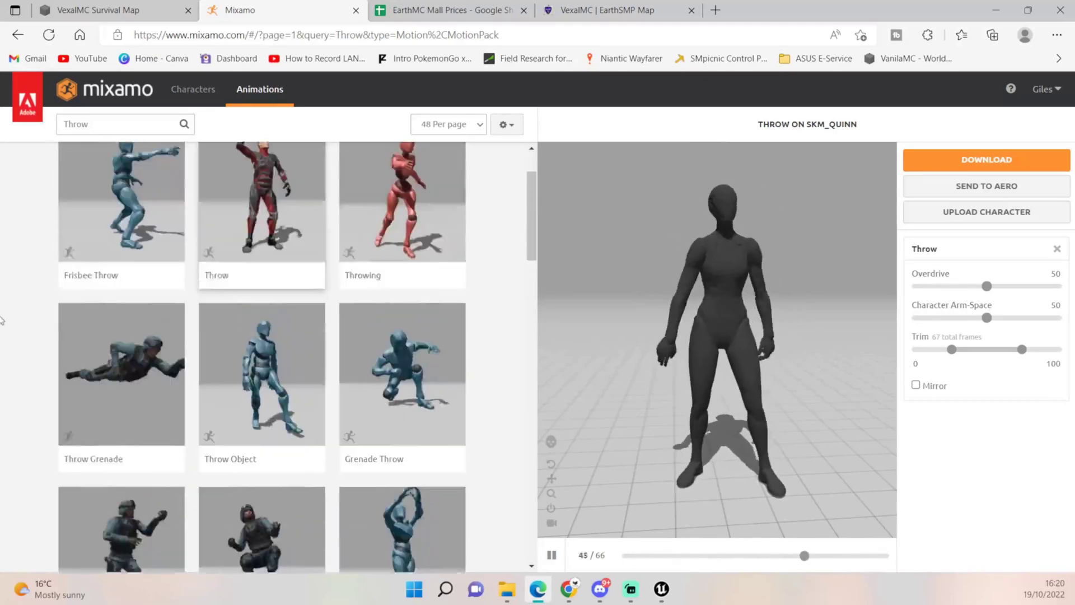
scroll(30, 323, down, 10)
scroll(34, 336, up, 10)
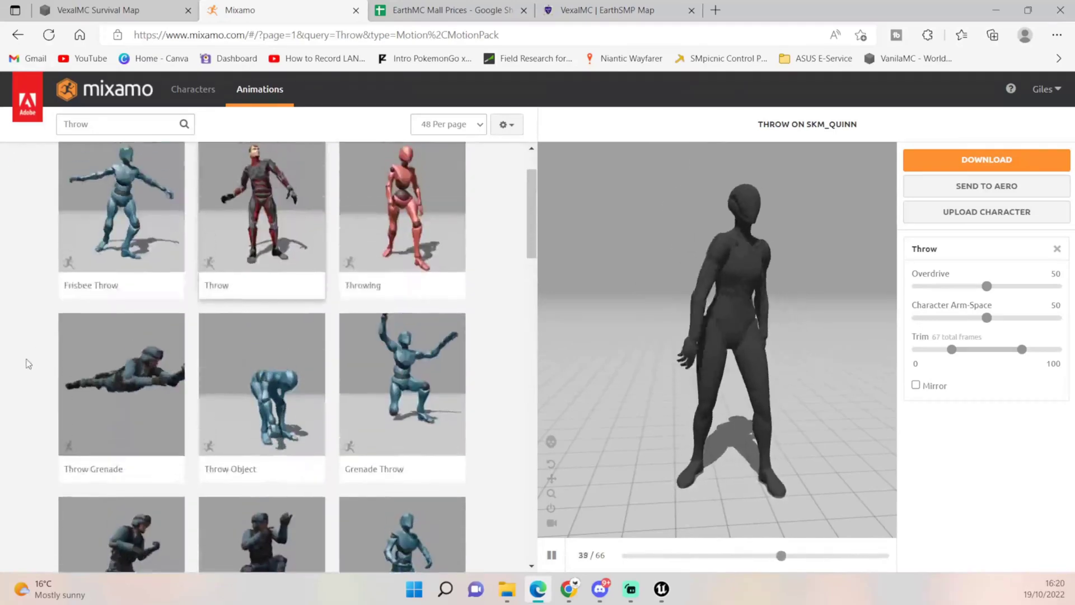
scroll(26, 360, down, 6)
scroll(27, 365, up, 1)
scroll(16, 365, up, 4)
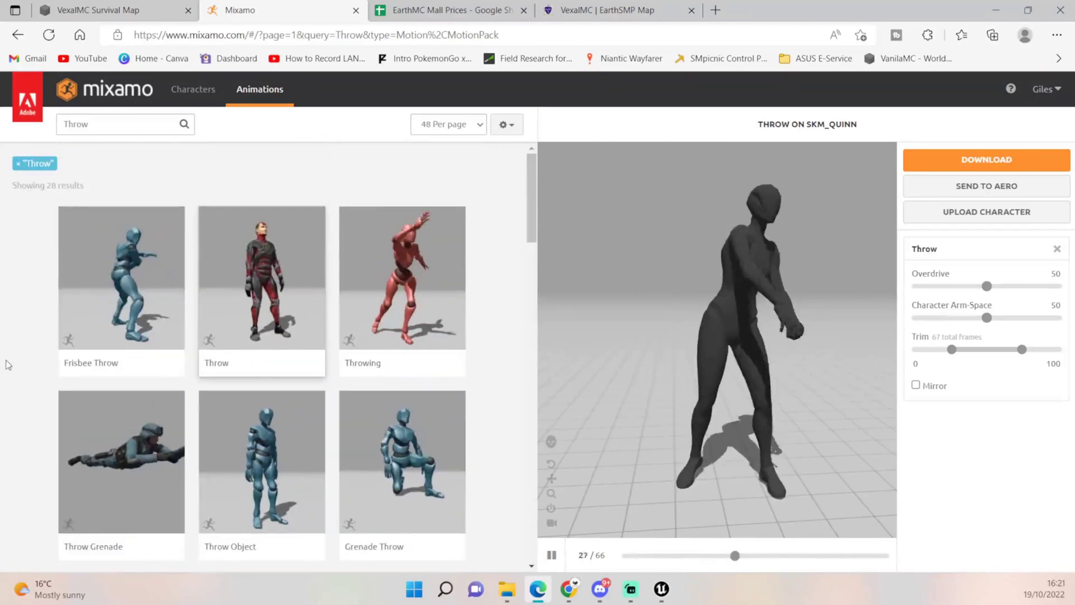
scroll(8, 365, down, 5)
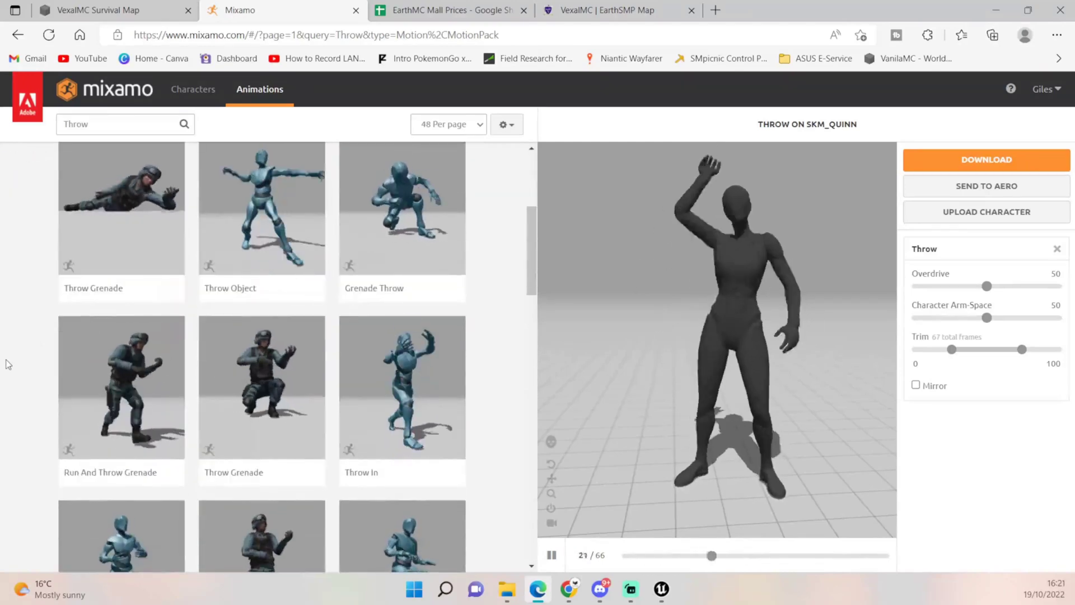
scroll(43, 312, up, 5)
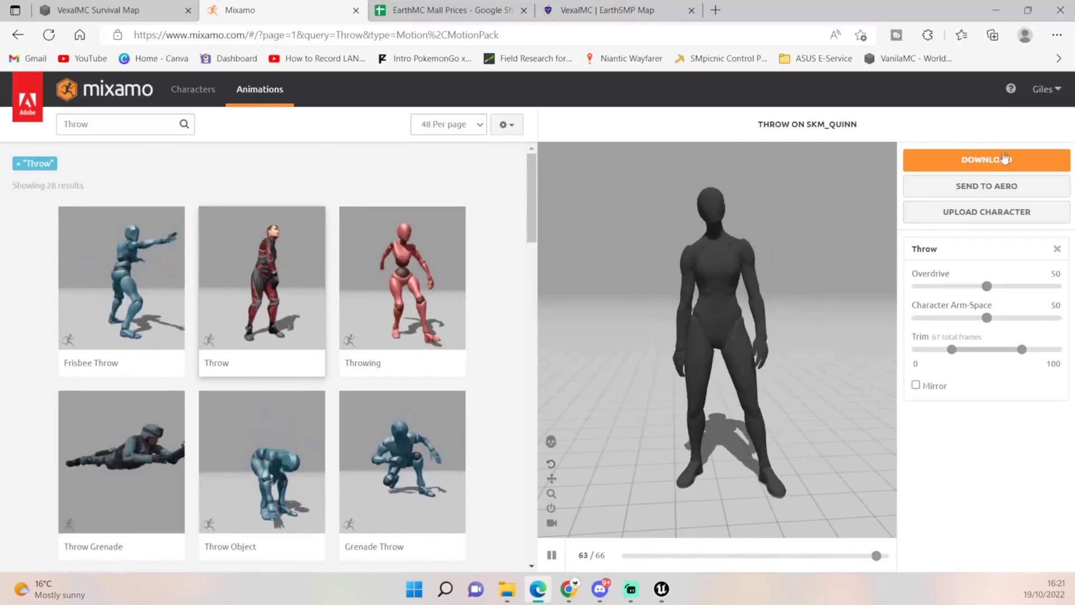
Download the Throw animation as FBX Binary with skin at 30 fps as Throw (3).fbx
click(987, 159)
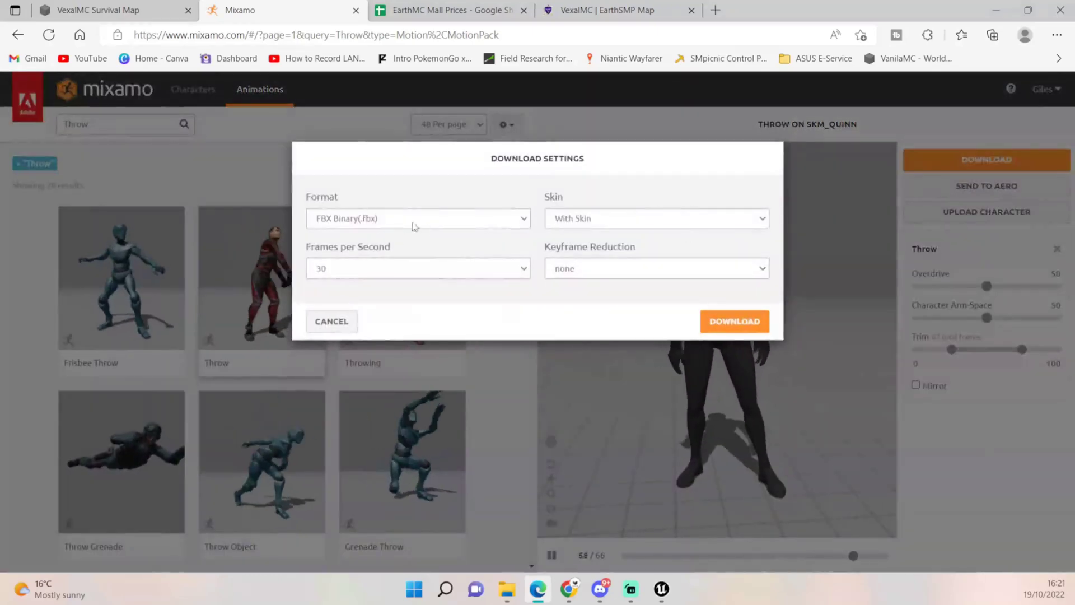
click(633, 222)
click(611, 237)
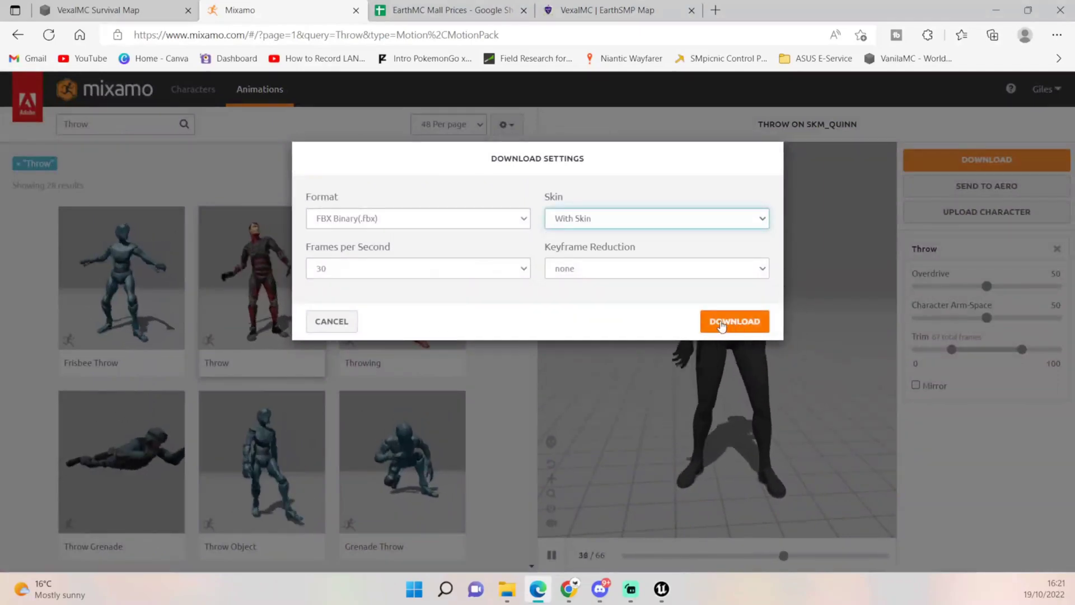
click(728, 322)
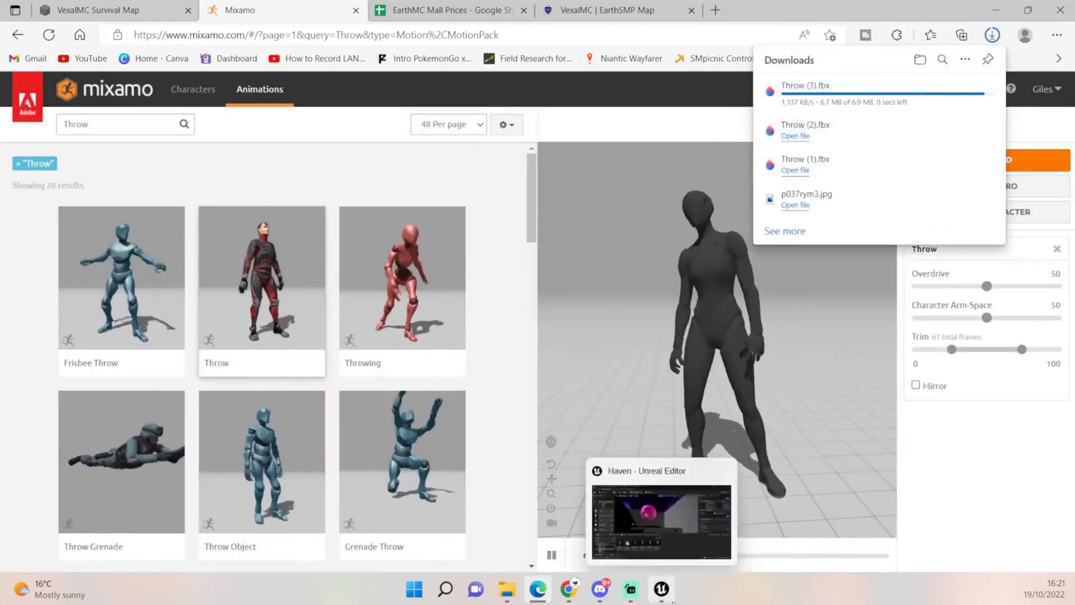
Navigate Unreal's Content Browser to ThirdPerson > MixamoAnimations and open the Downloads folder in Explorer
click(662, 588)
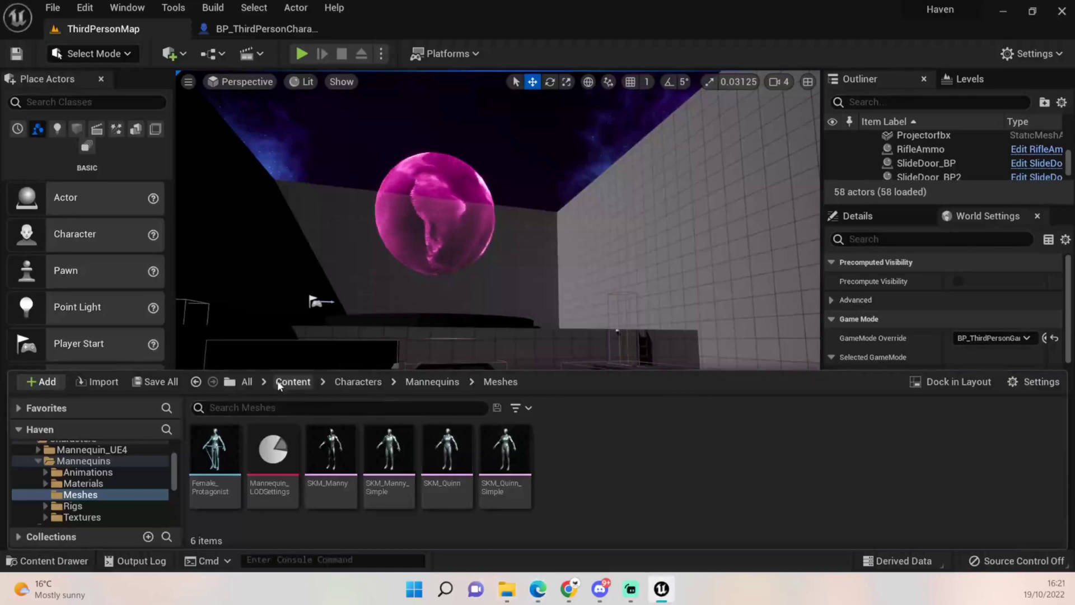
click(291, 381)
scroll(771, 493, down, 2)
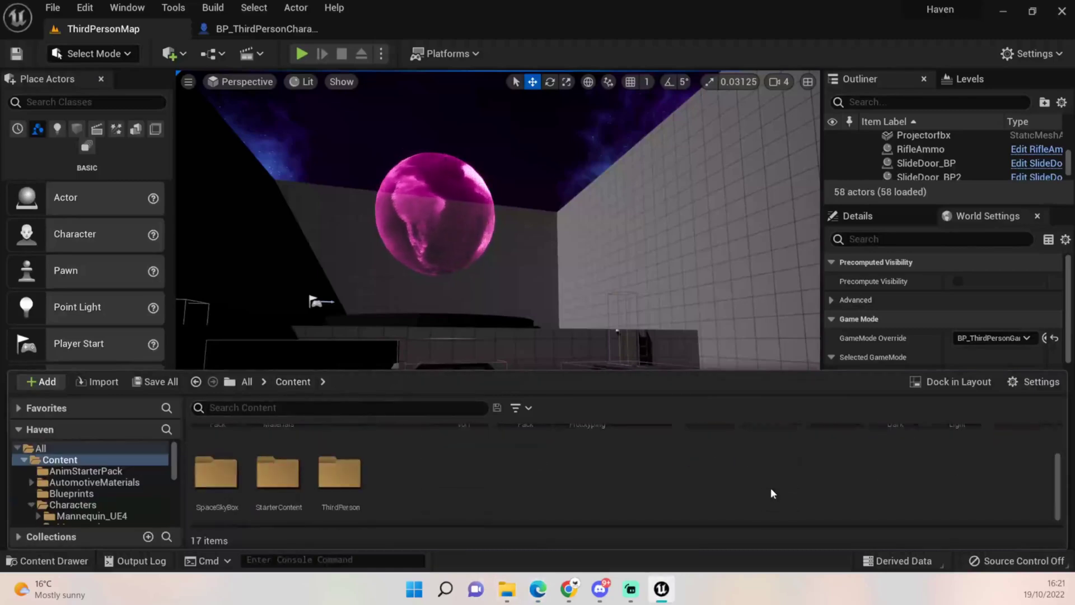
double_click(340, 471)
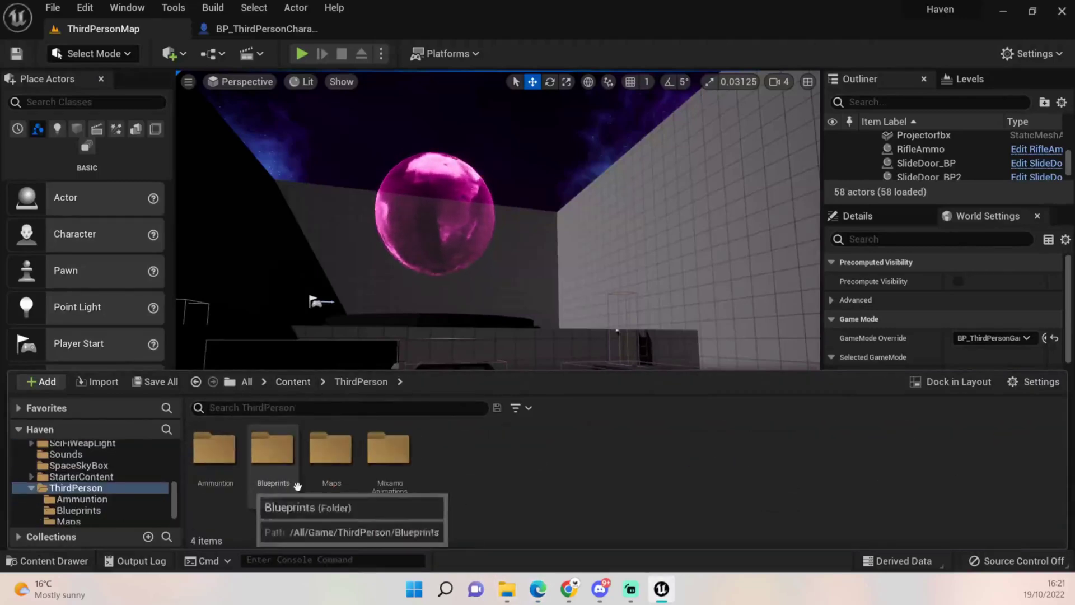
click(390, 456)
double_click(391, 462)
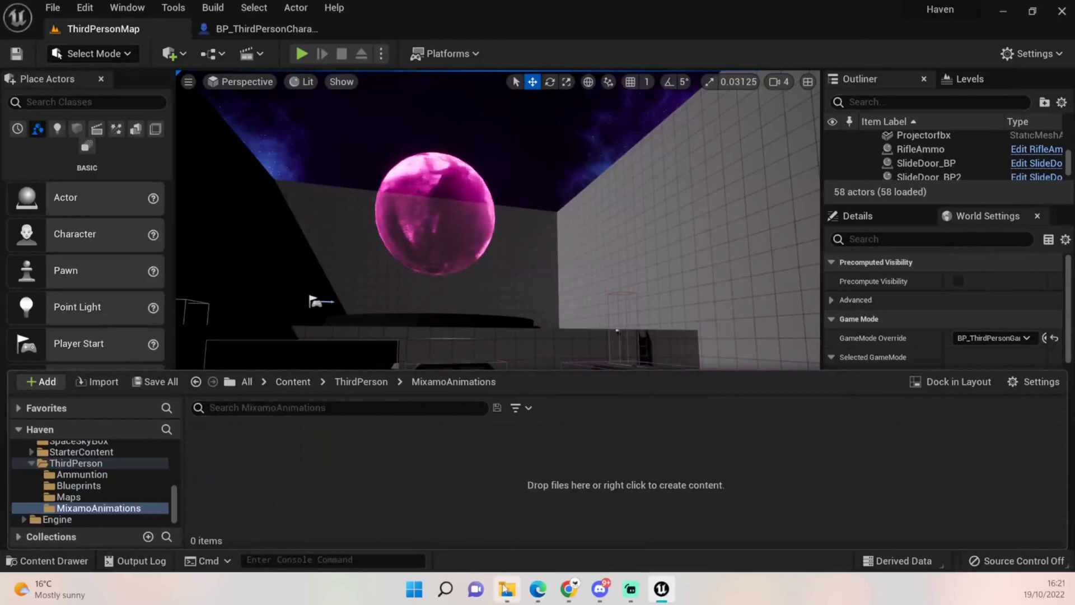
mouse_move(538, 592)
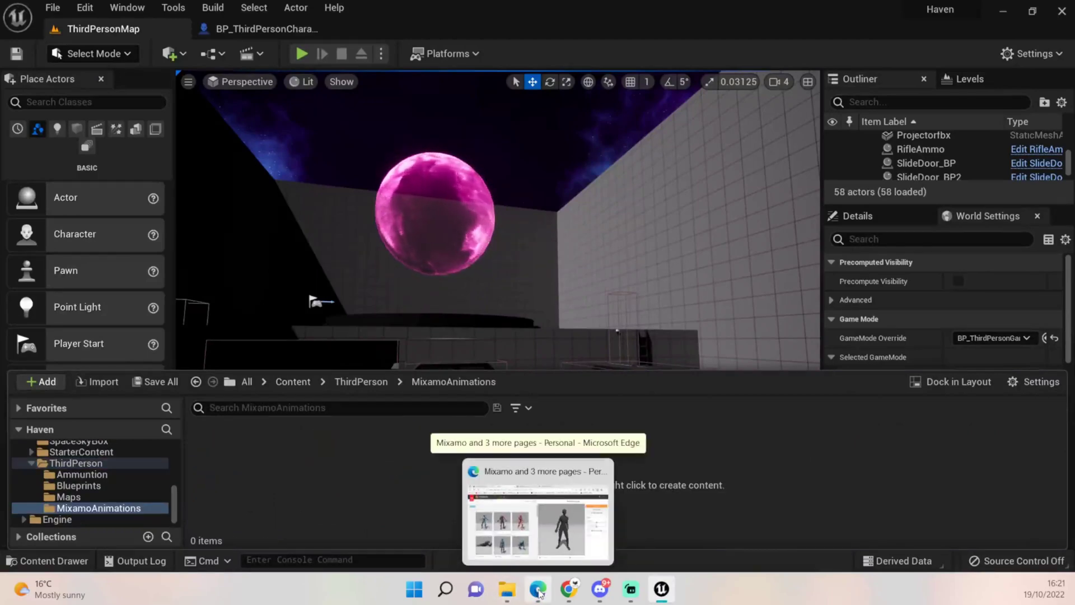
click(516, 596)
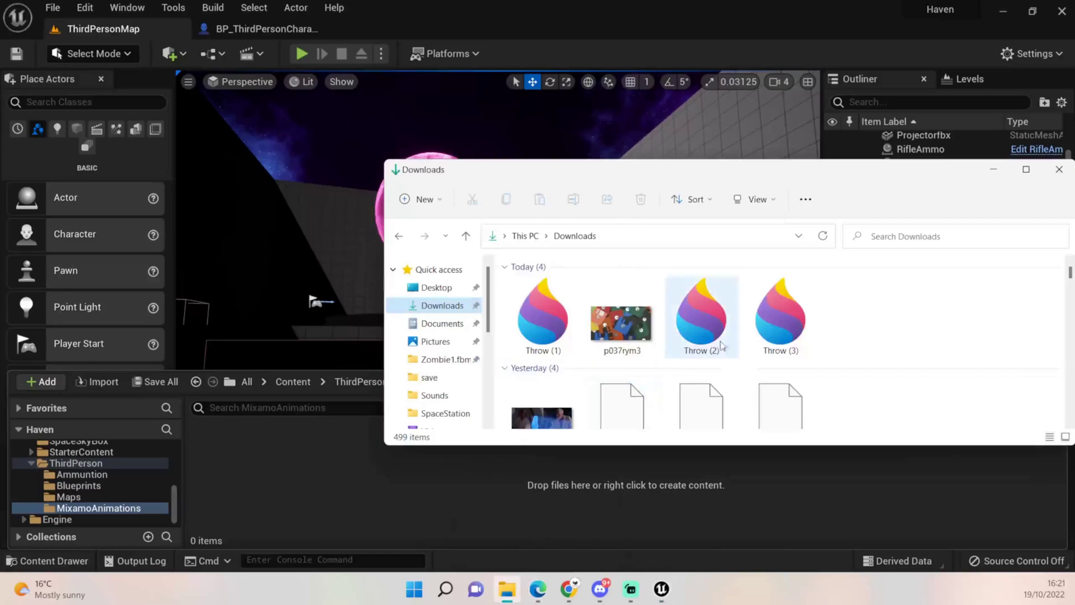
Import Throw (3).fbx into MixamoAnimations using the Female_Protagonist skeleton
drag(781, 316, 302, 512)
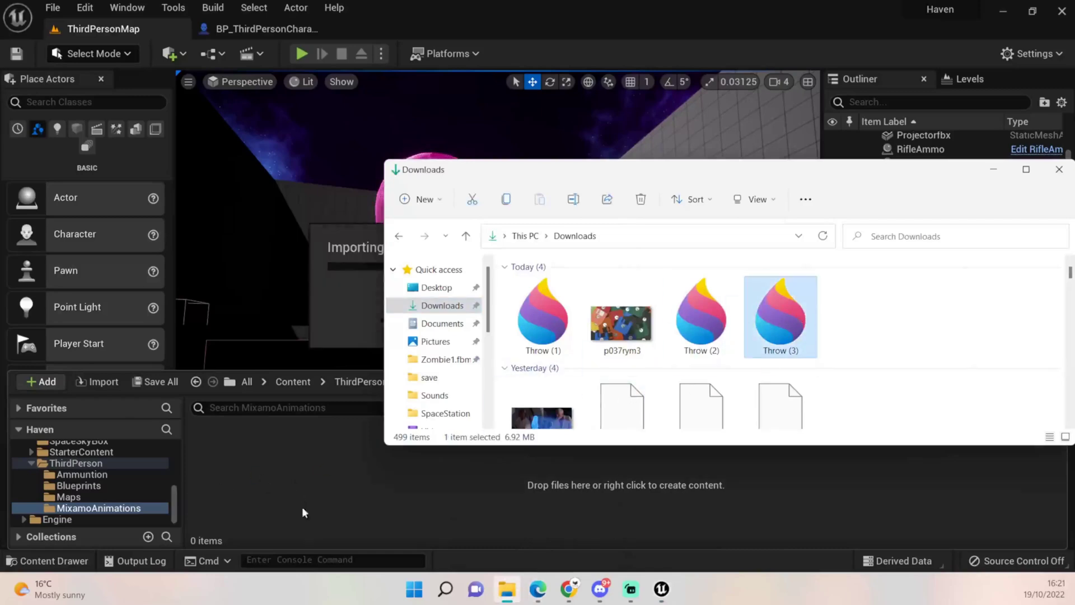
click(993, 169)
click(594, 121)
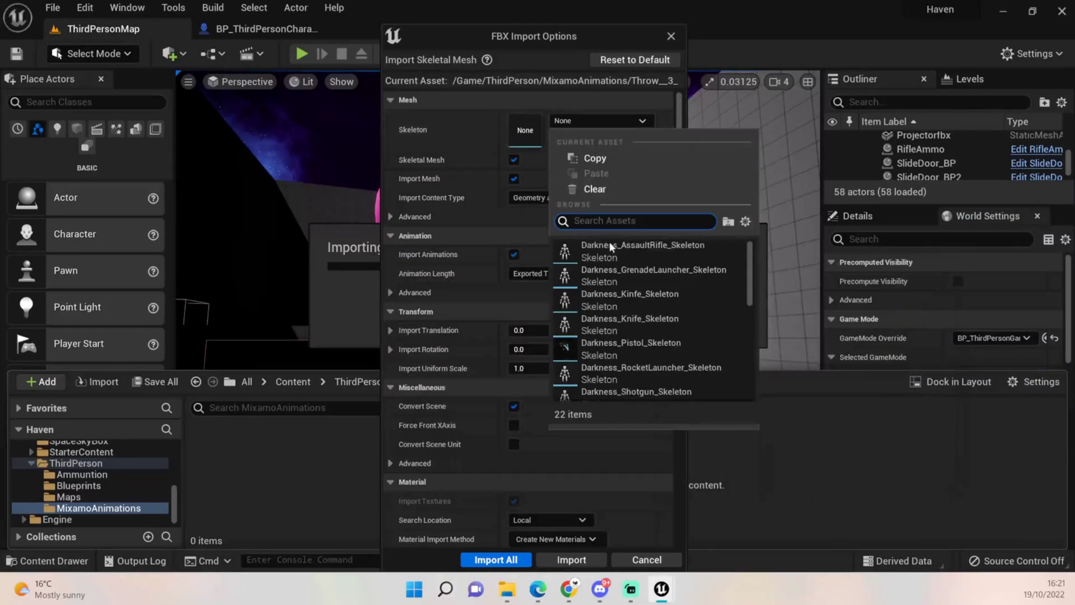
scroll(586, 334, down, 5)
click(621, 361)
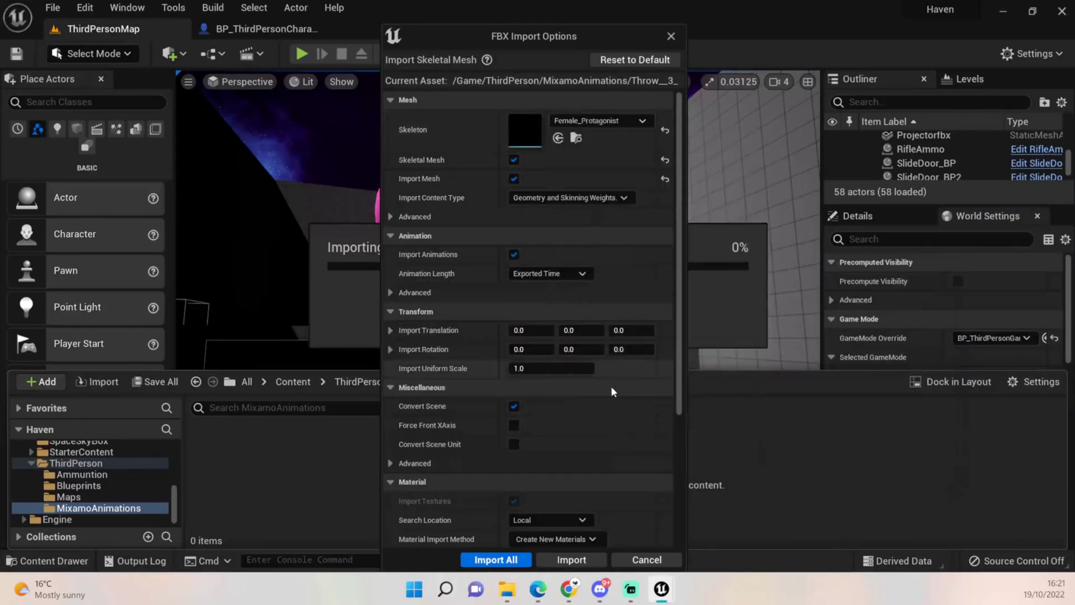
click(484, 559)
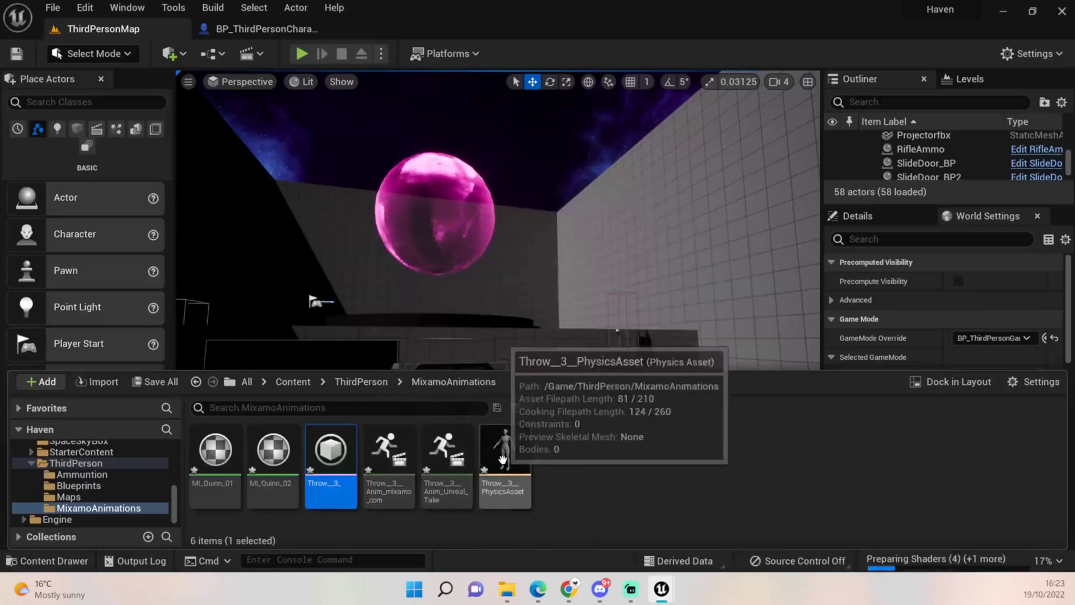
click(504, 454)
Force delete the Throw_3_ mesh and Throw_3_PhysicsAsset, then hide the Content Drawer
ctrl+click(331, 458)
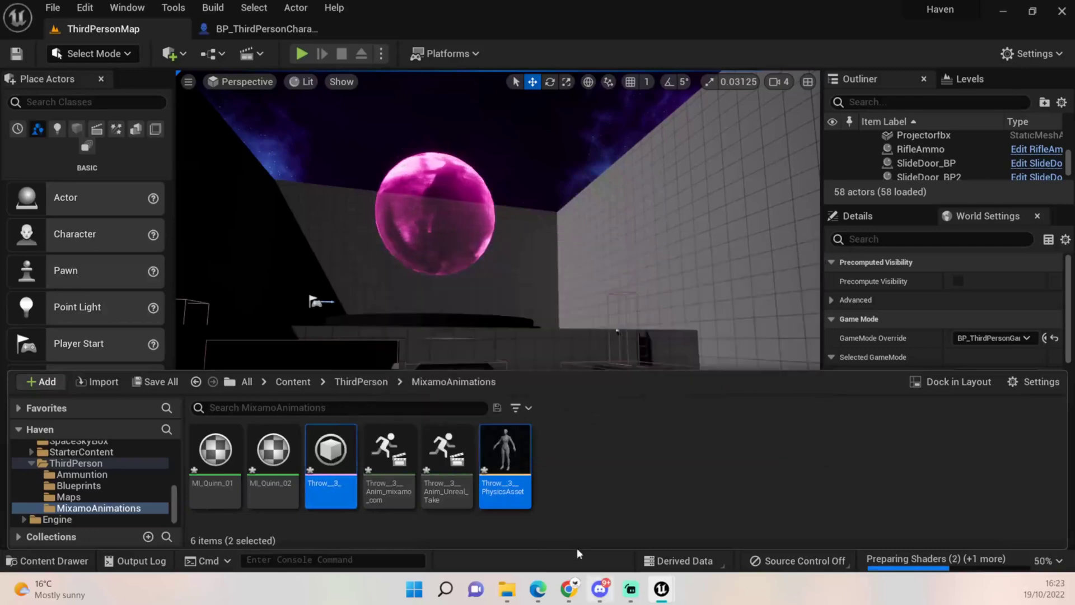
right_click(350, 475)
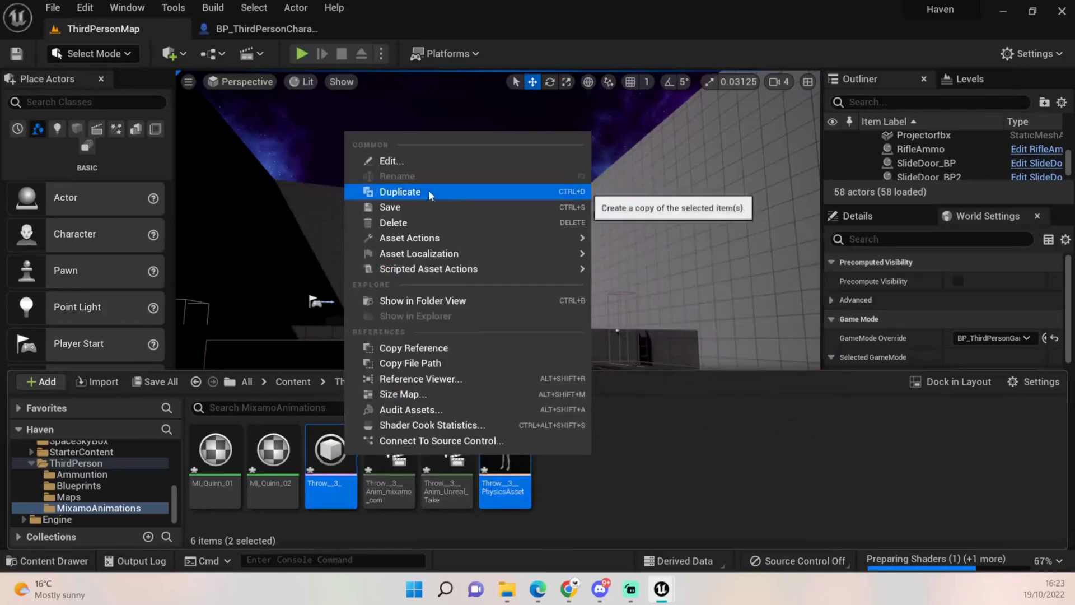
click(431, 223)
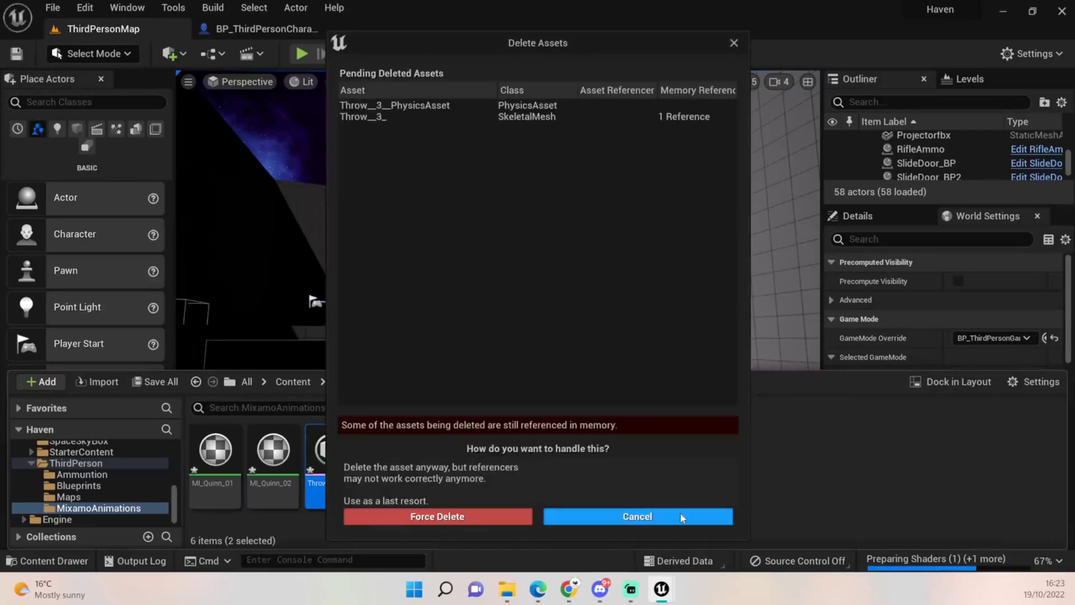
click(390, 516)
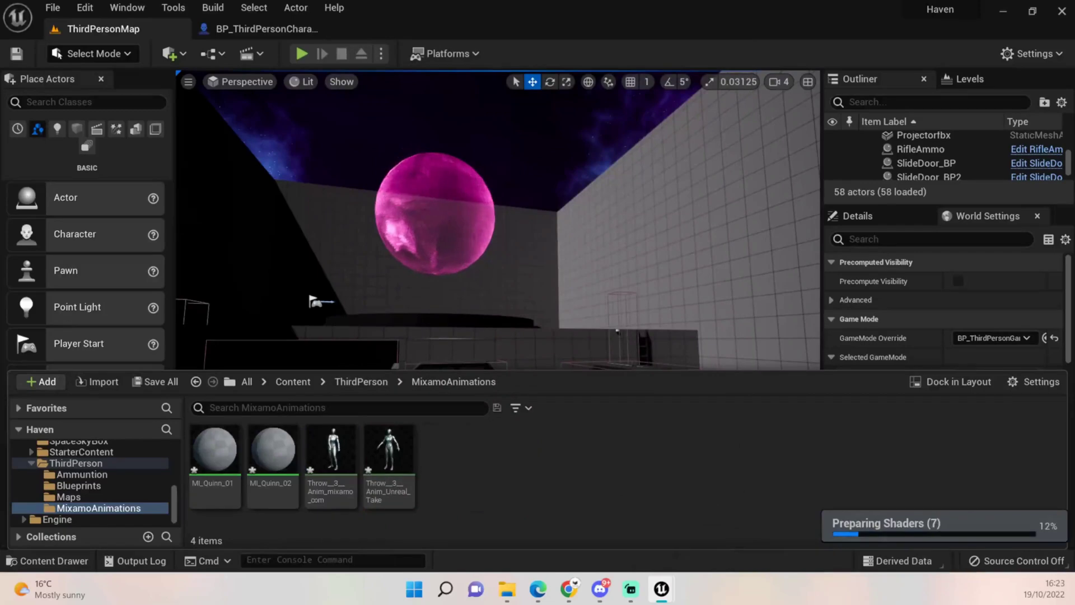
key(ctrl+space)
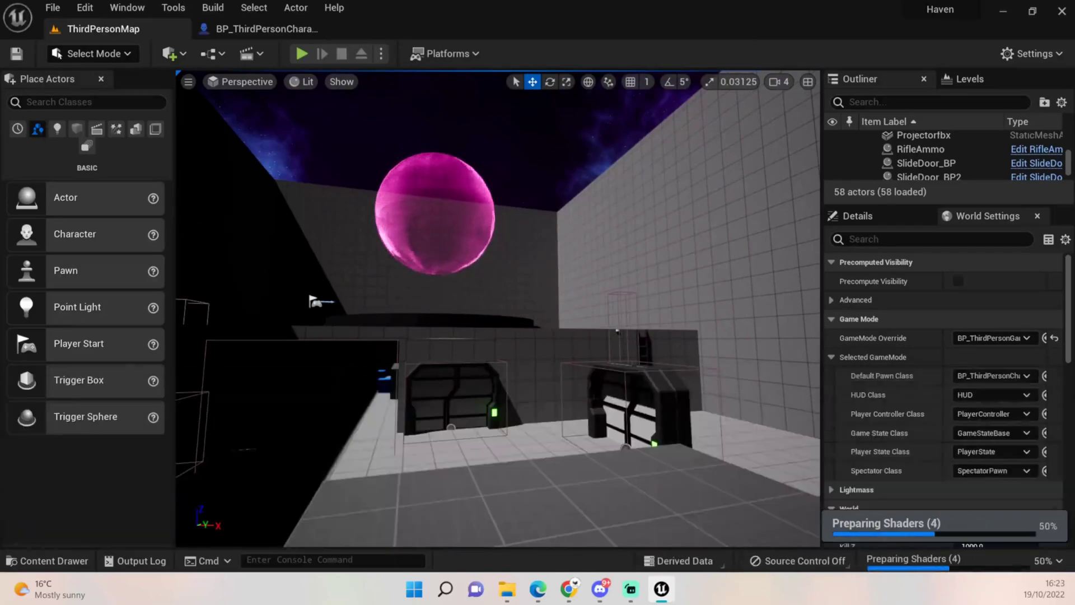
Bring back the Content Drawer on the MixamoAnimations folder with Ctrl+Space
key(ctrl+space)
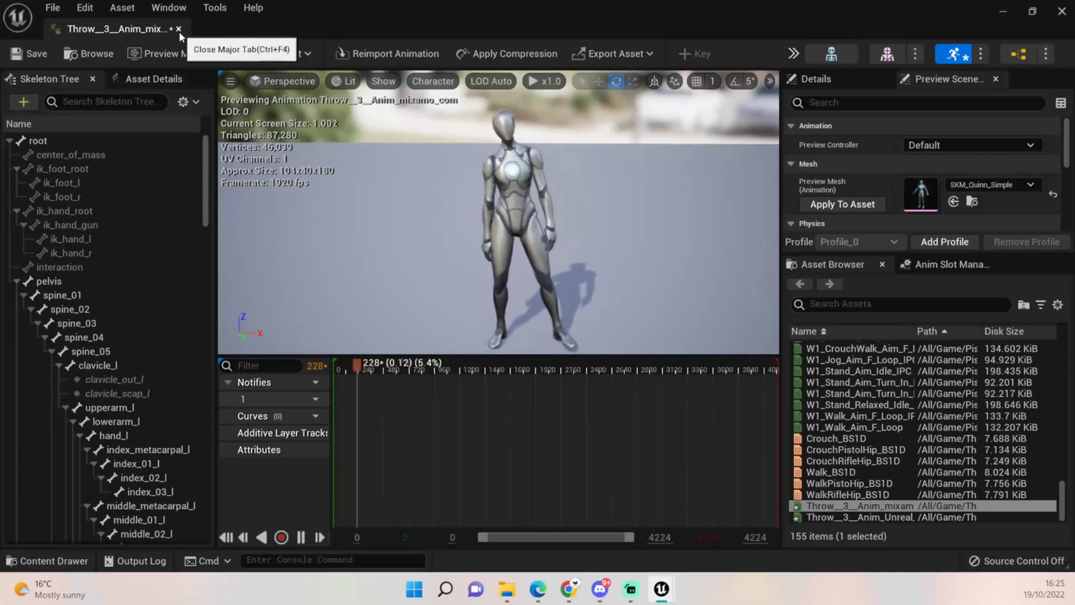
Dock the floating Throw__3__Anim_mixamo_com editor into the main tab bar beside ThirdPersonMap
drag(162, 30, 425, 29)
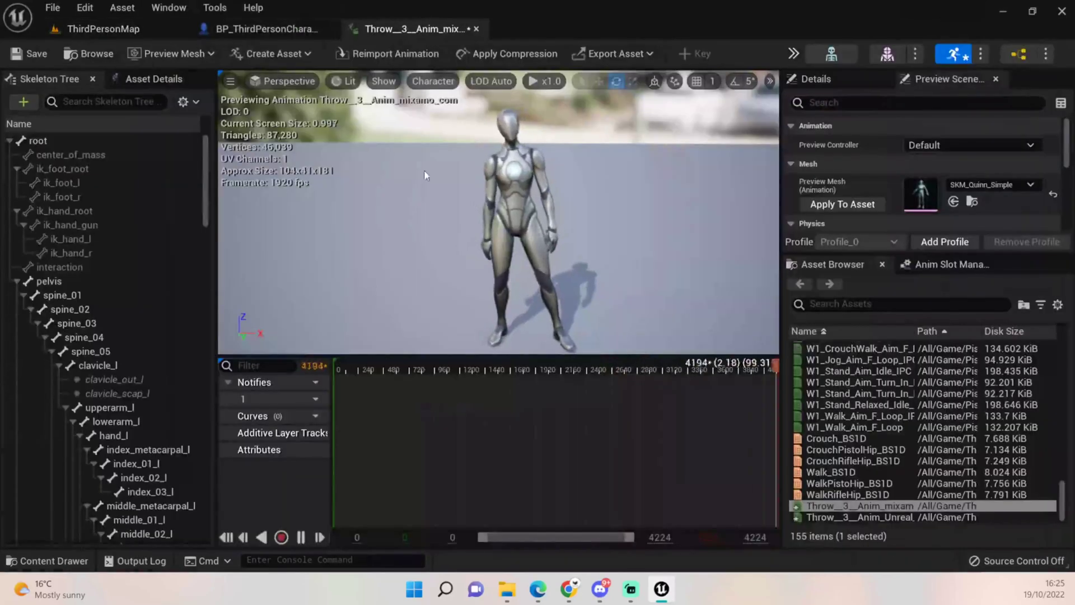